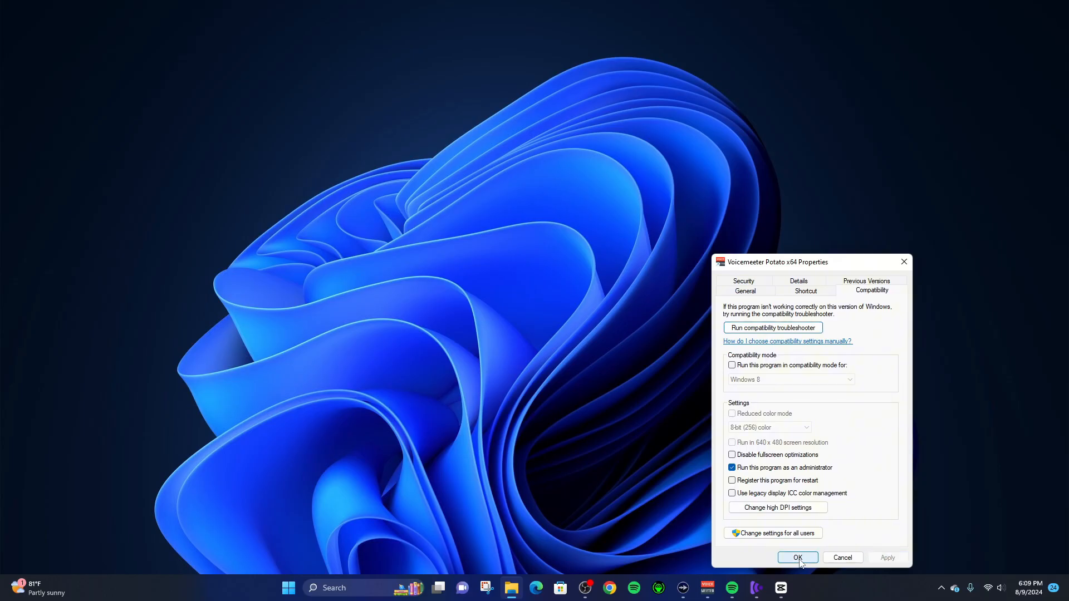
# - Apply the compatibility setting that runs Voicemeeter Potato as an administrator and close its shortcut properties
pyautogui.click(798, 558)
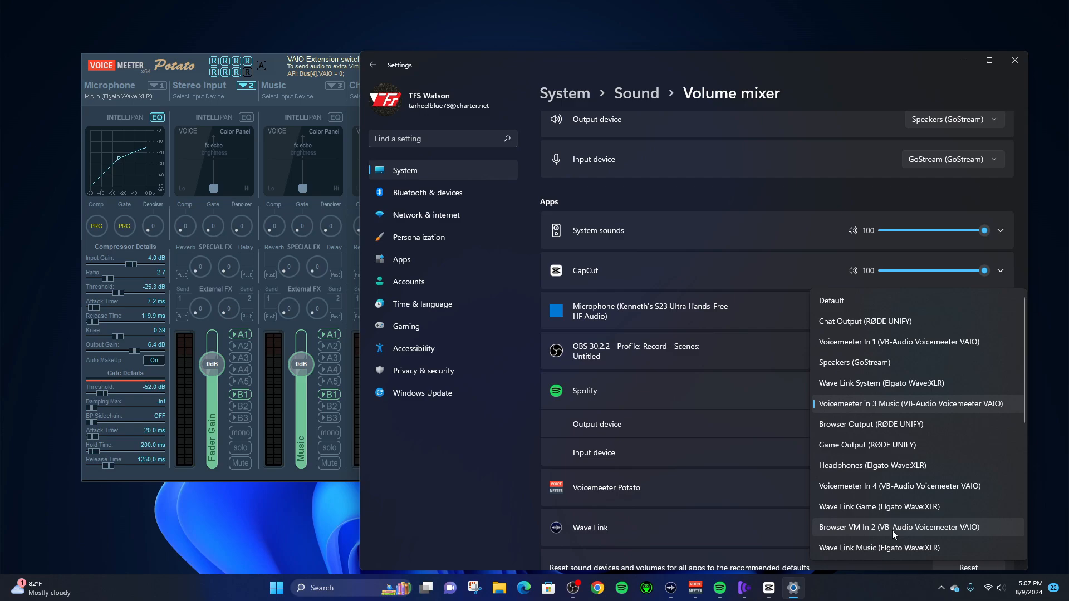
pyautogui.click(892, 530)
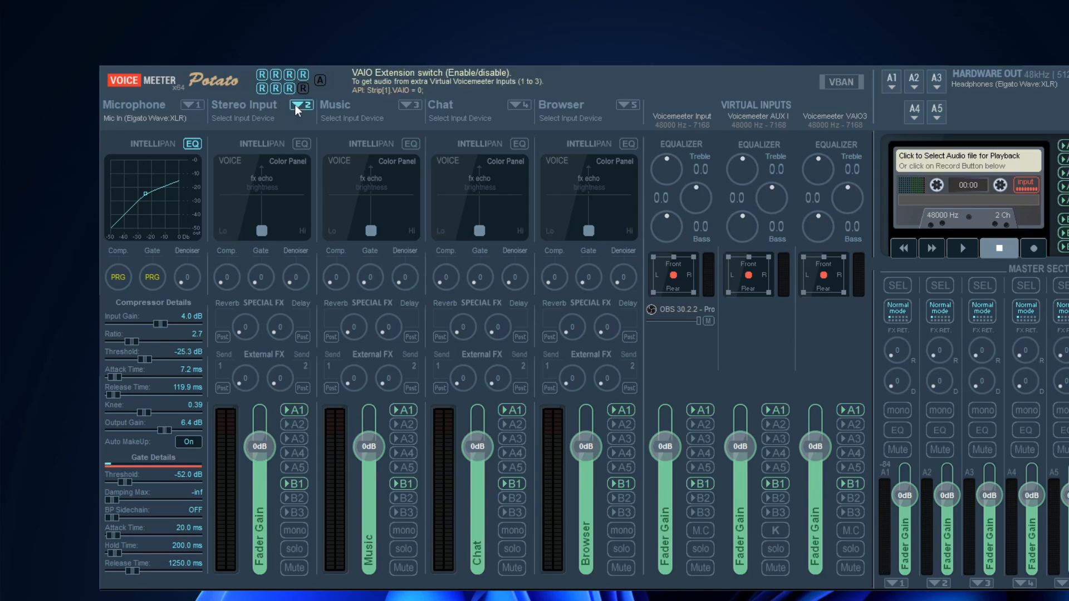
# - Toggle the VAIO extension switch on the second input strip, Stereo Input
pyautogui.click(296, 105)
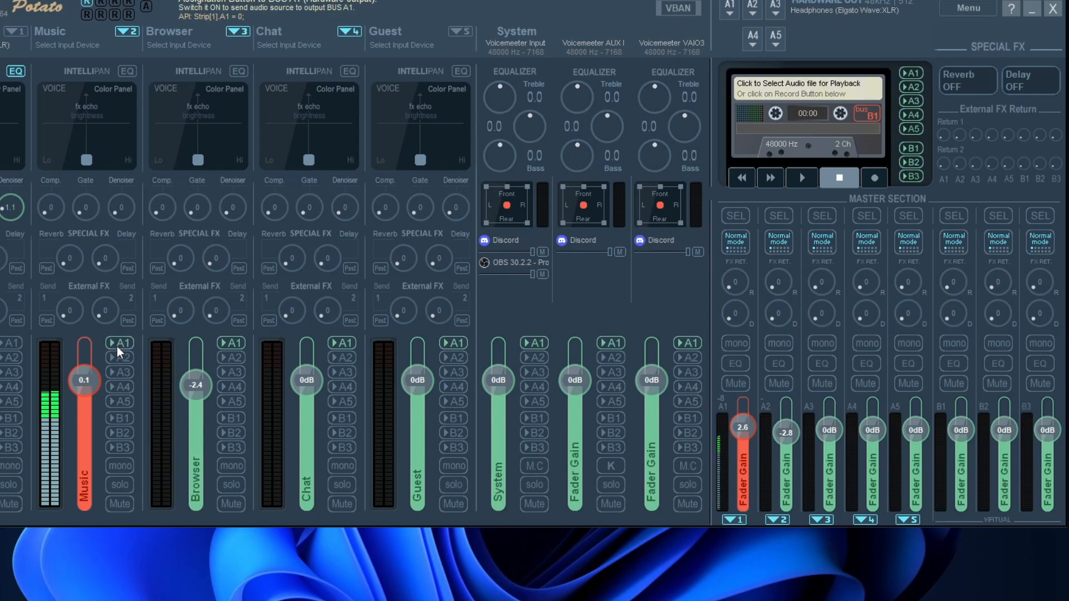
# - Route the Music strip to the hardware outputs A2, A3, A4 and A5
pyautogui.click(112, 383)
pyautogui.click(124, 358)
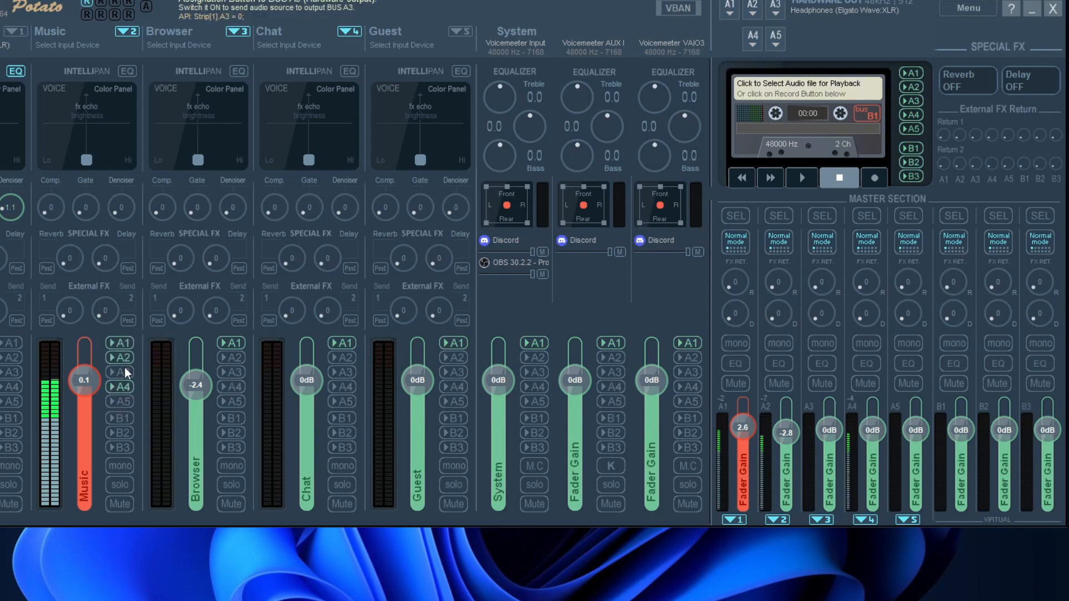
pyautogui.click(125, 371)
pyautogui.click(126, 405)
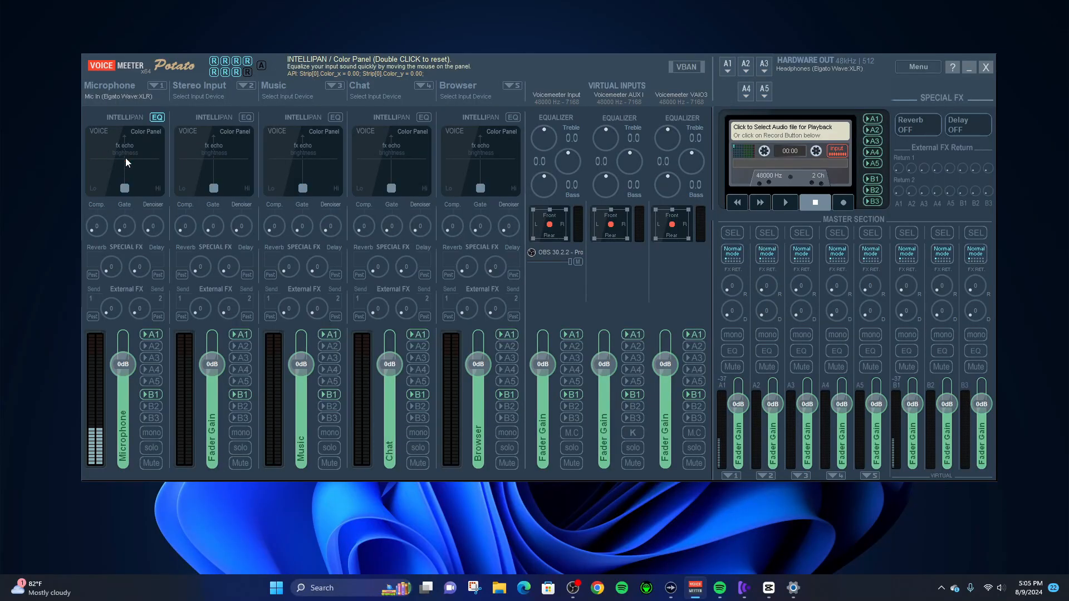
# - Show the Microphone strip's compressor details, set the input gain to about 0.3 dB and raise the ratio to about 2.3
pyautogui.rightClick(102, 228)
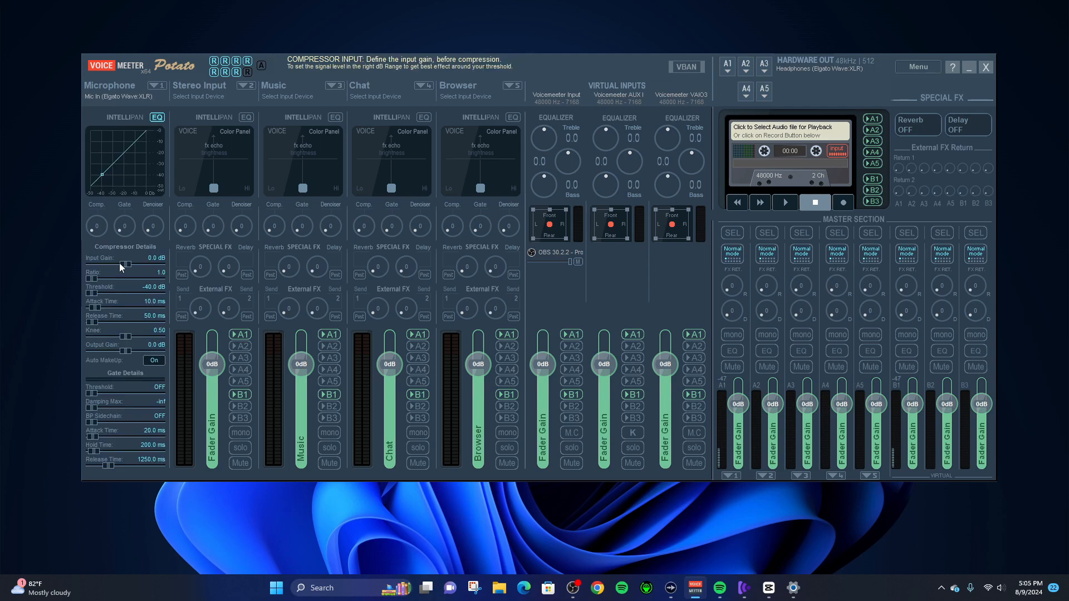
pyautogui.moveTo(120, 262); pyautogui.dragTo(131, 269)
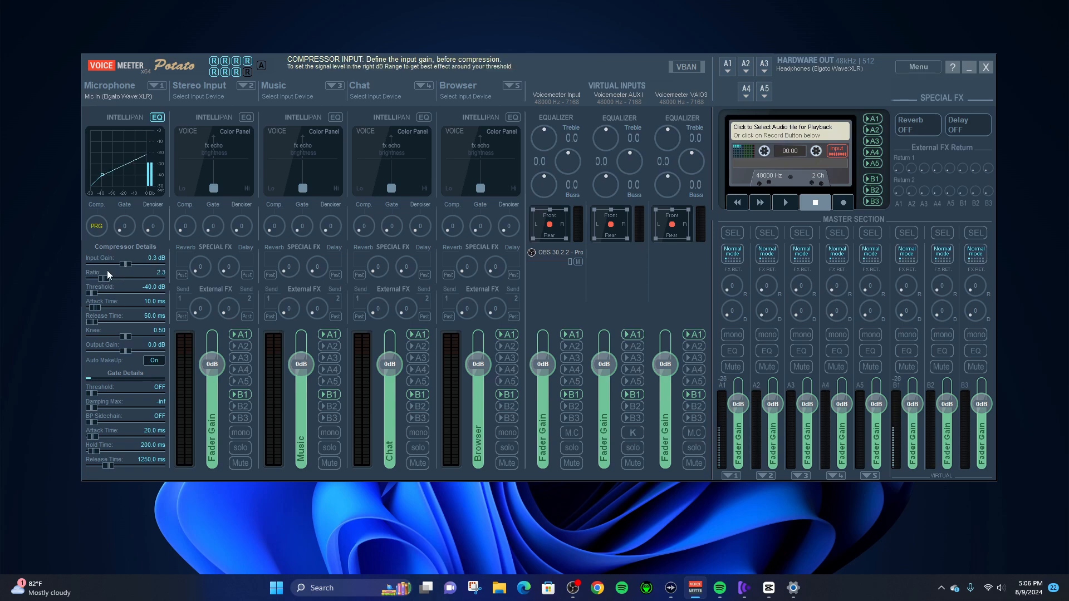
pyautogui.moveTo(95, 275); pyautogui.dragTo(122, 292)
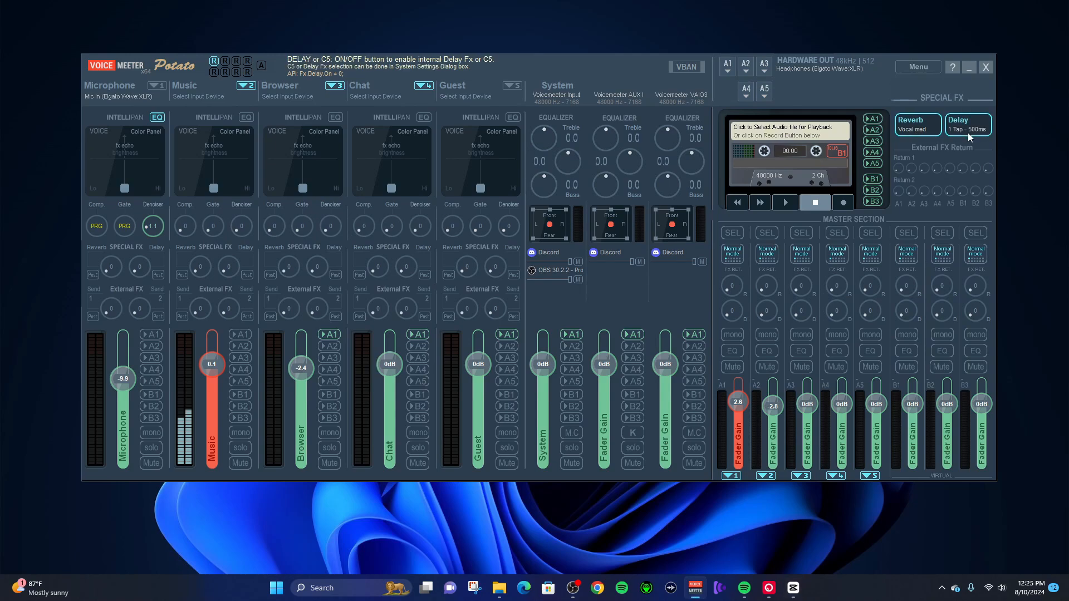
# - Examine the Reverb effect's settings and close them
pyautogui.rightClick(919, 128)
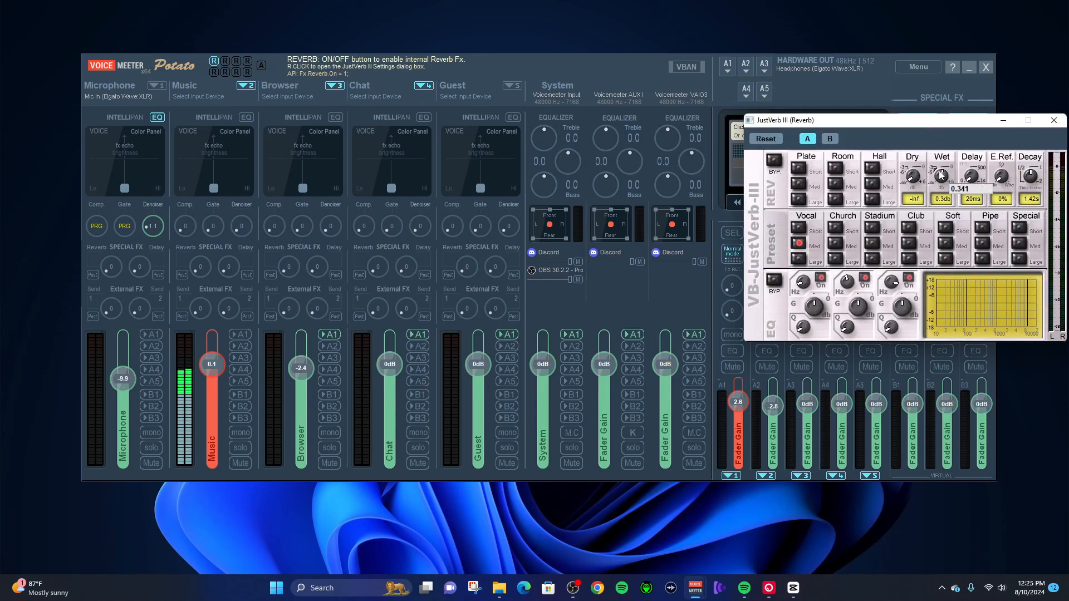
pyautogui.click(1053, 121)
# - Set the MultiTap Delay effect's delay time to 525 ms and tap in a tempo of about 110 bpm
pyautogui.rightClick(968, 133)
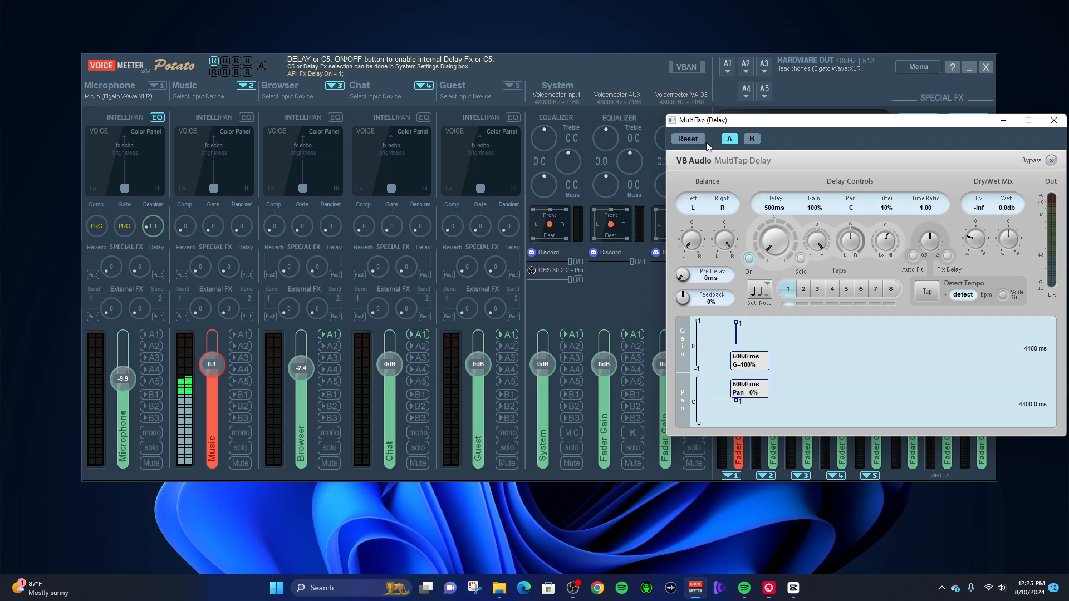
pyautogui.moveTo(763, 238); pyautogui.dragTo(766, 236)
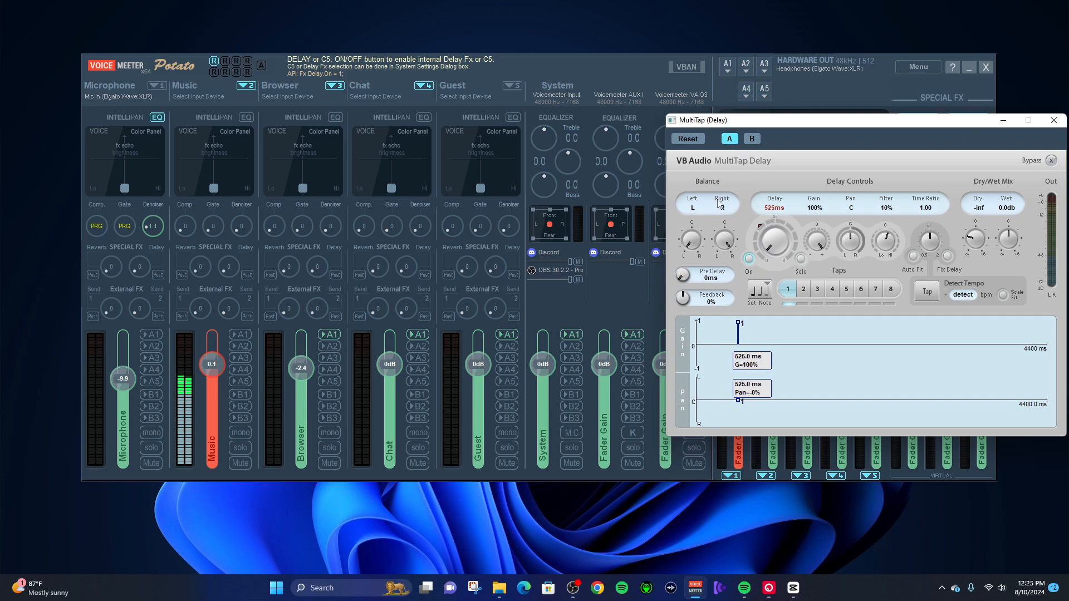
pyautogui.click(925, 292)
pyautogui.click(925, 293)
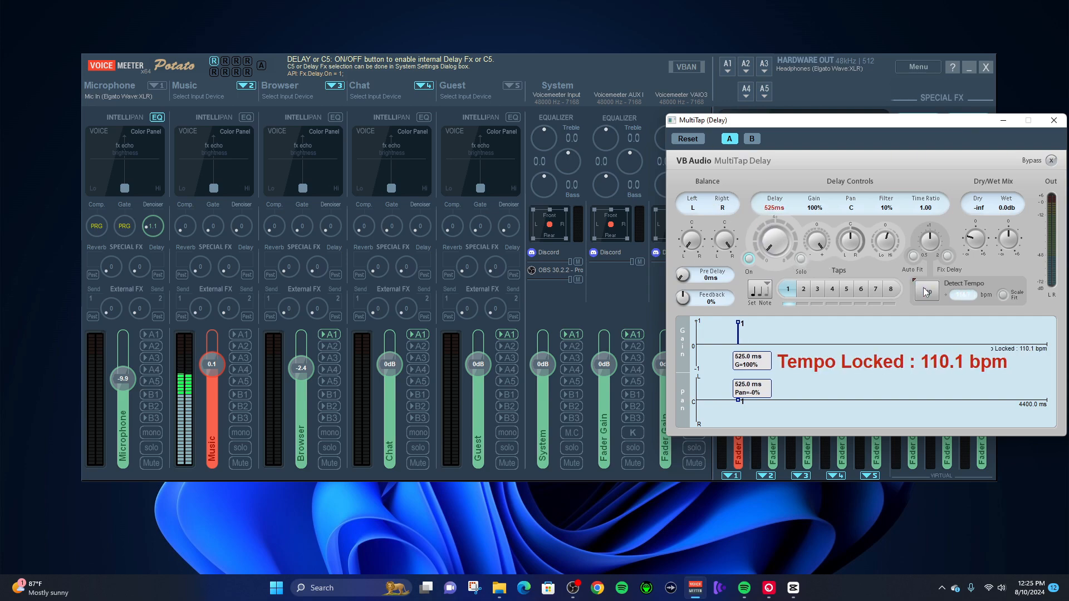
pyautogui.click(924, 292)
pyautogui.click(1054, 122)
# - Turn off the Delay and Reverb special effects
pyautogui.click(968, 124)
pyautogui.click(917, 124)
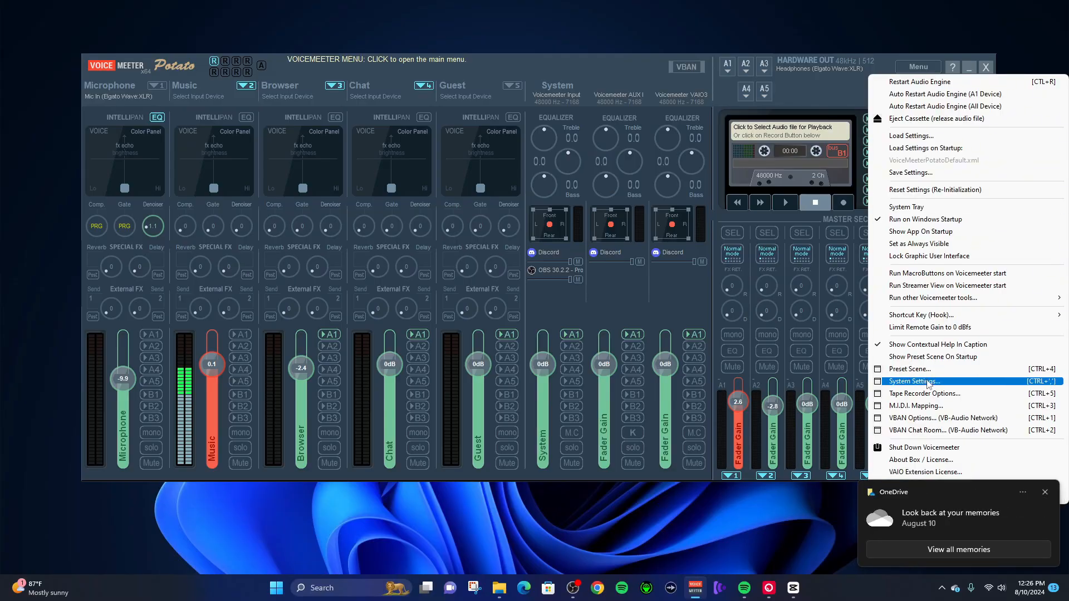
# - Examine the device, buffering and patch options in the system settings and close them
pyautogui.click(913, 381)
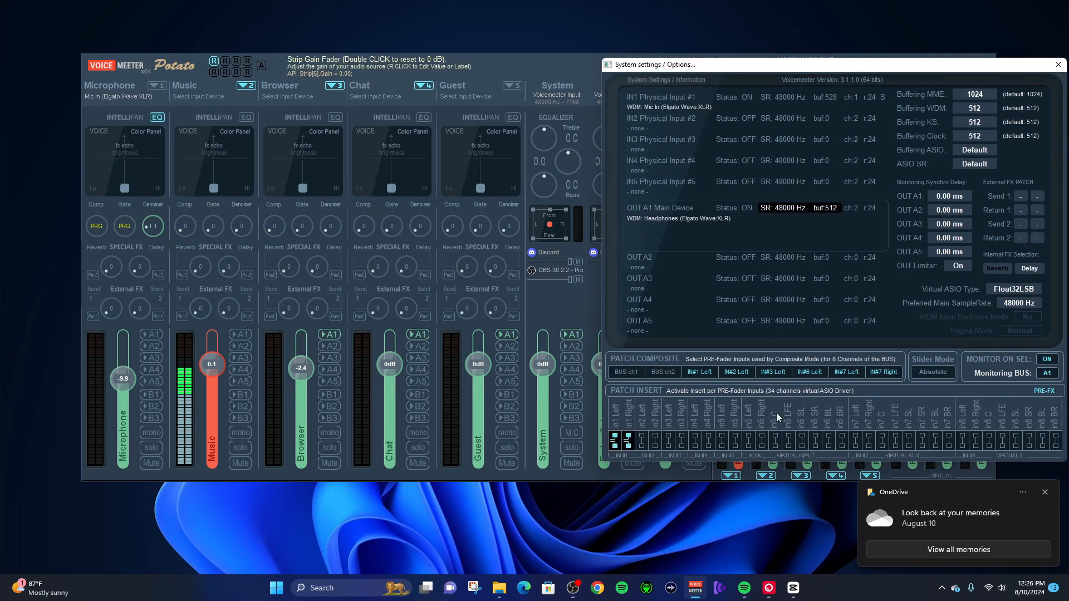
pyautogui.click(1058, 64)
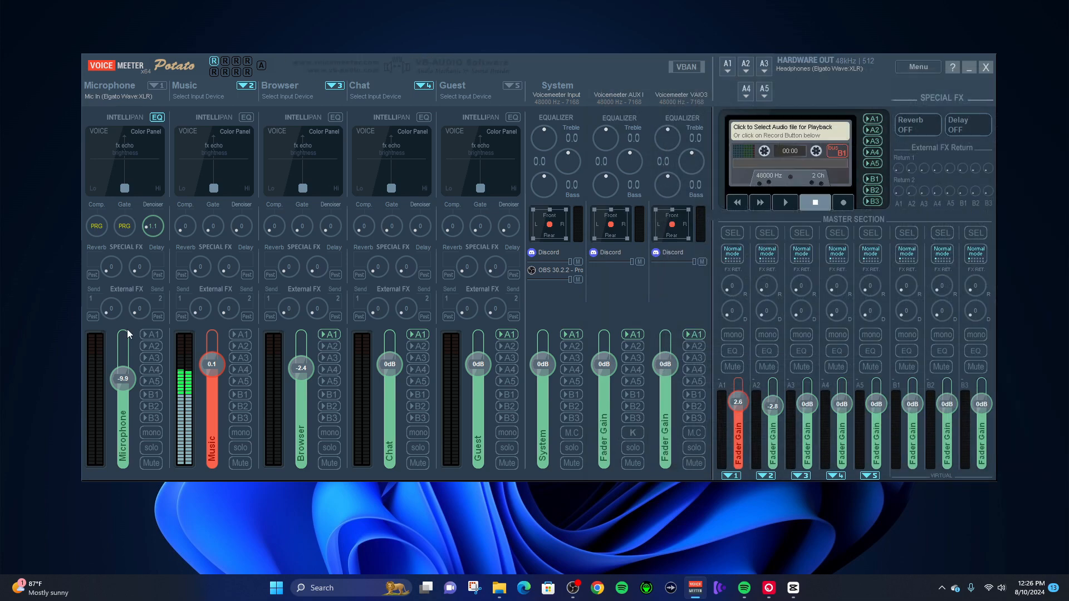
# - Toggle the Microphone strip's post-fader switches for Reverb and External FX sends 1 and 2, and adjust the send 1 level
pyautogui.click(97, 273)
pyautogui.click(94, 313)
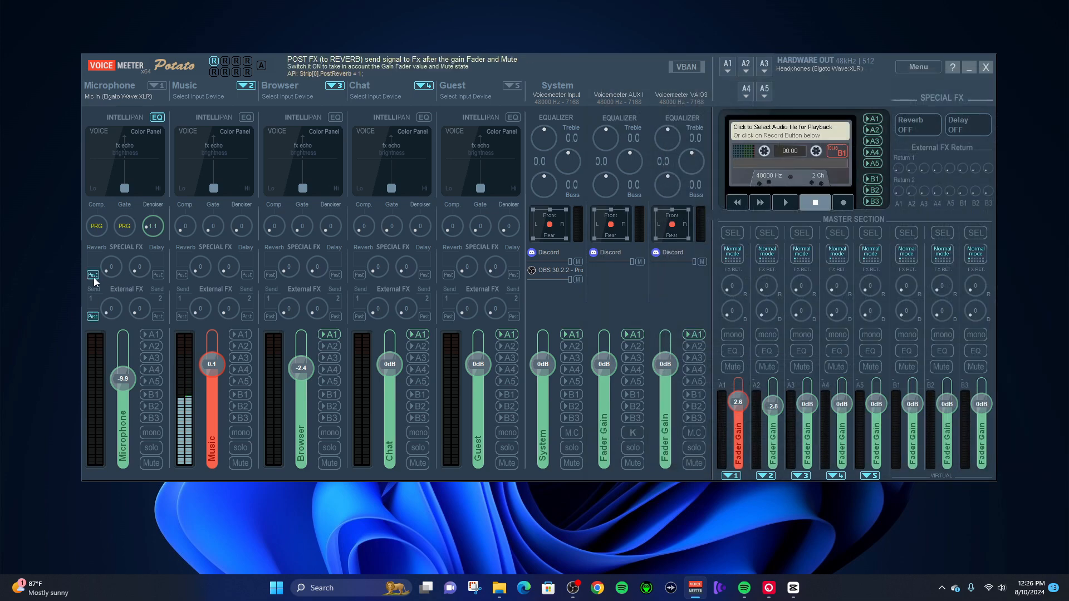
pyautogui.click(94, 276)
pyautogui.click(156, 315)
pyautogui.moveTo(105, 310); pyautogui.dragTo(104, 303)
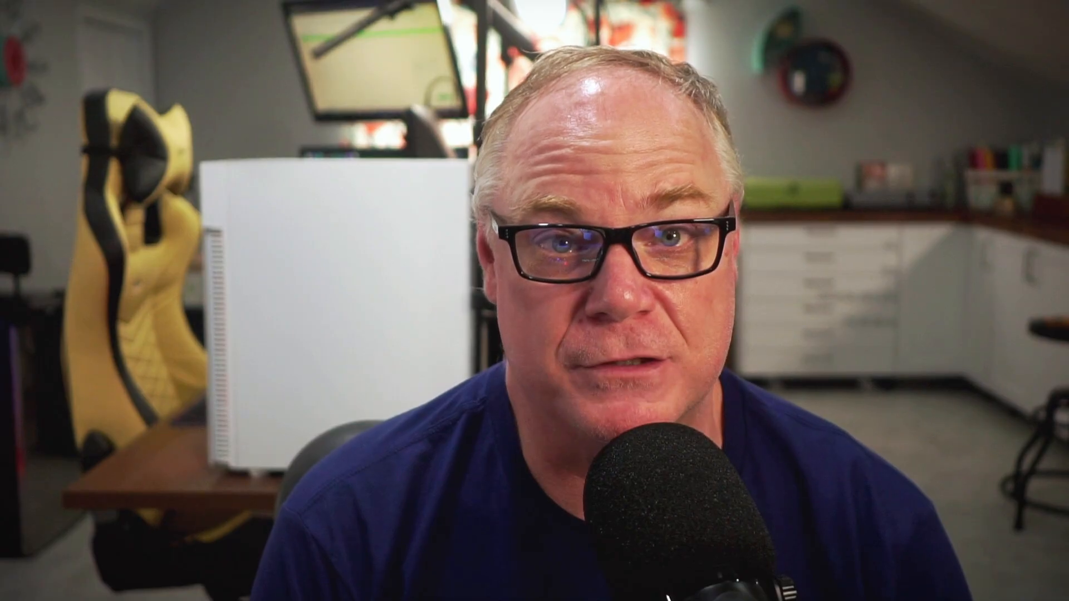
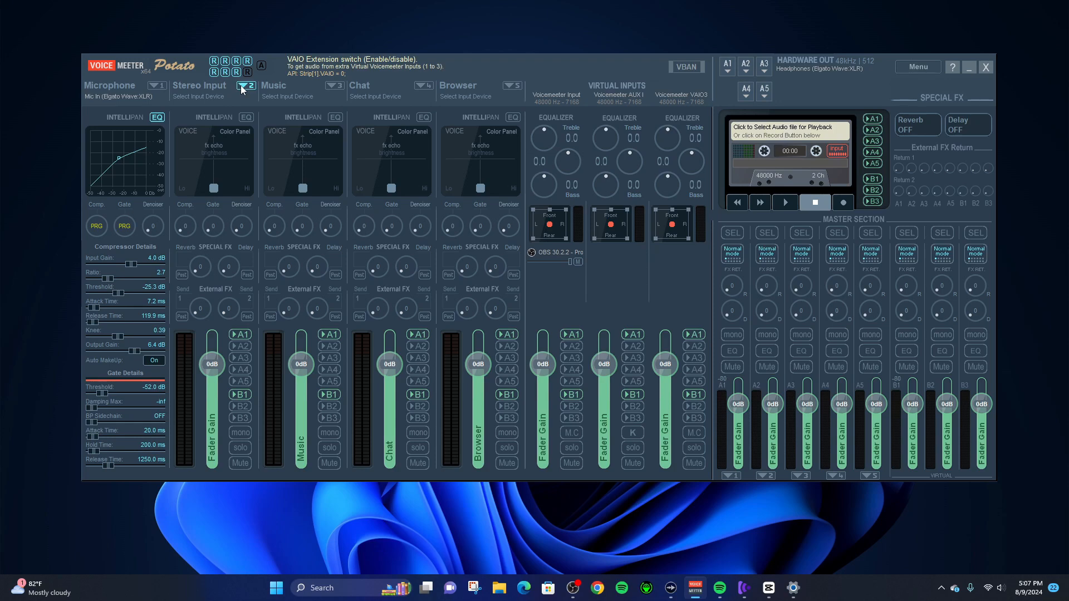
# - Open the Windows sound settings and name the Voicemeeter output device for the second strip "VM In 2 Music"
pyautogui.rightClick(1000, 587)
pyautogui.click(1000, 559)
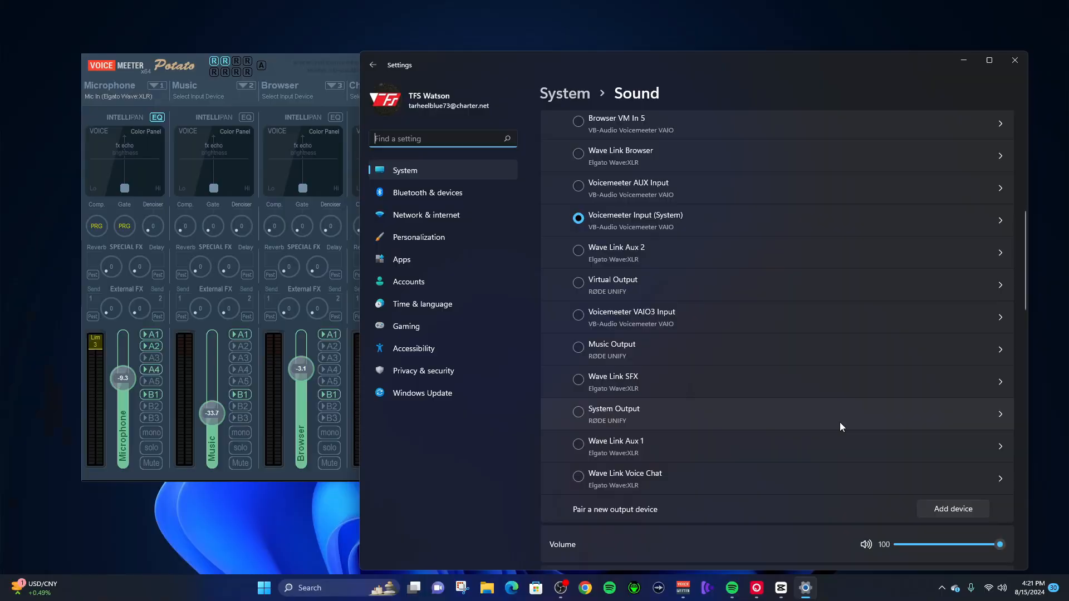
pyautogui.scroll(5, 839, 422)
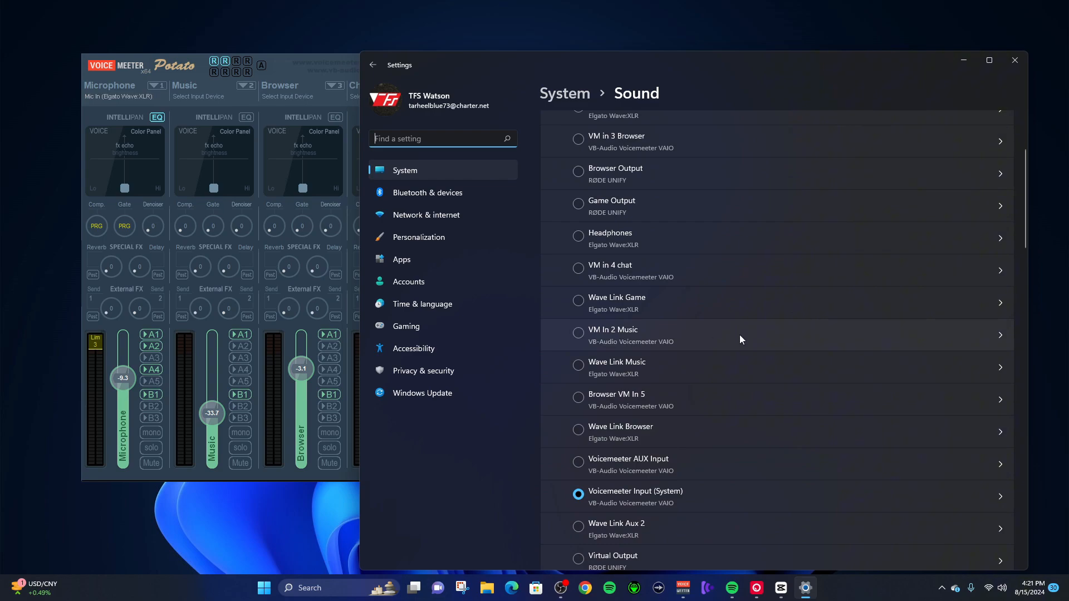
pyautogui.click(739, 335)
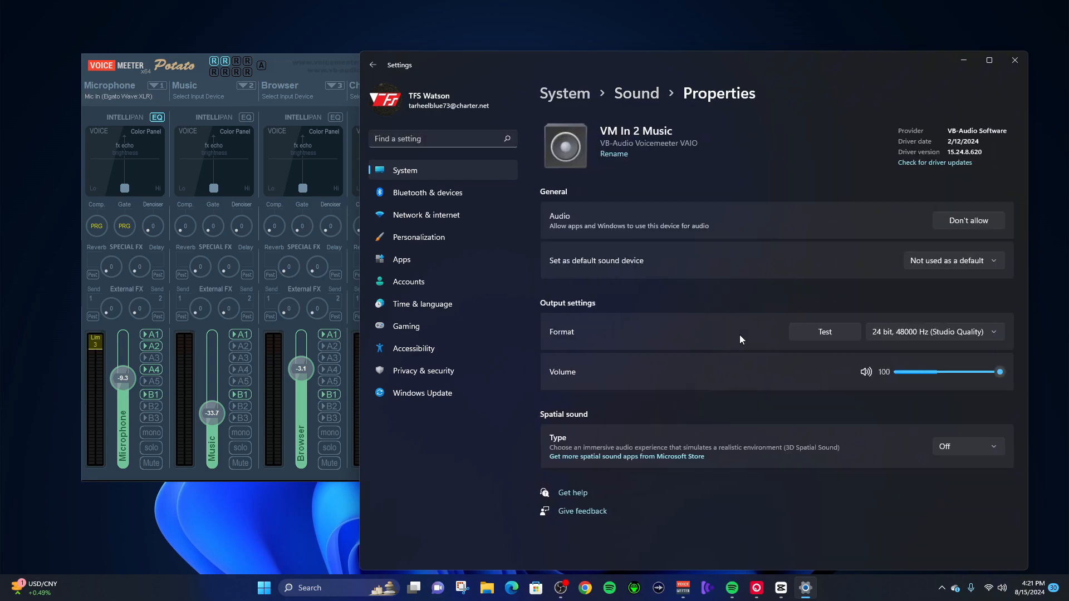
pyautogui.click(627, 155)
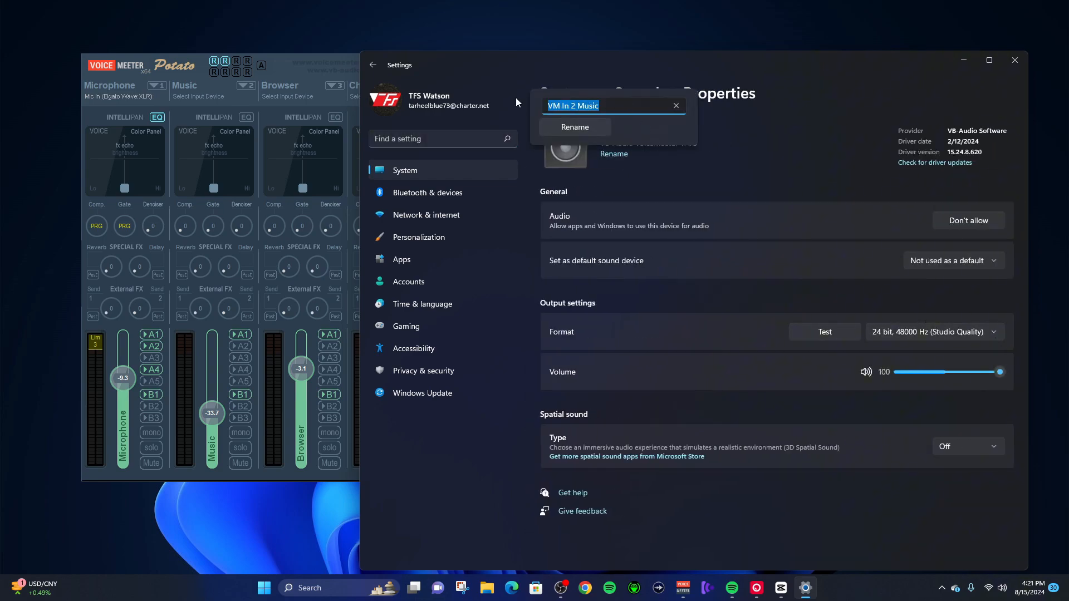
pyautogui.write('VM In 2 Music')
pyautogui.click(562, 128)
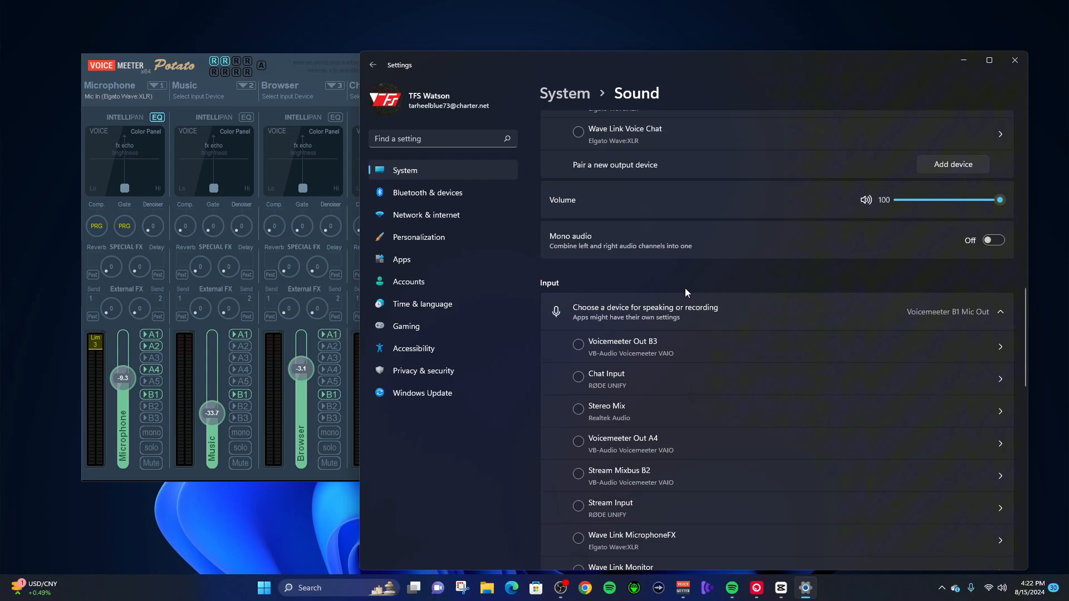
# - Set Spotify's output device to VM In 2 Music (VB-Audio Voicemeeter VAIO) in the volume mixer and close the settings
pyautogui.scroll(-10, 685, 289)
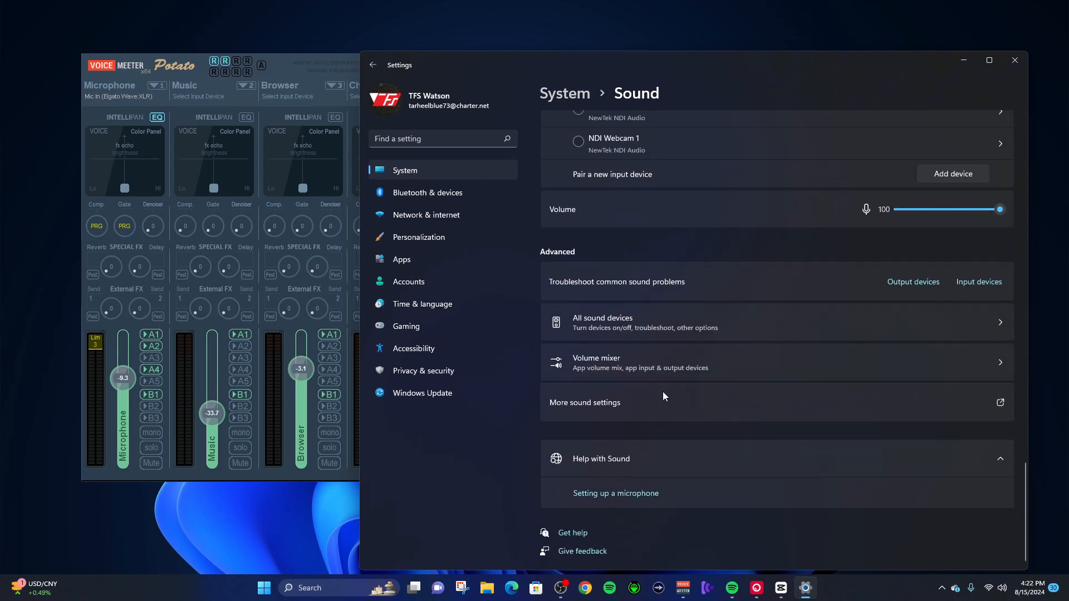
pyautogui.click(662, 362)
pyautogui.click(1000, 500)
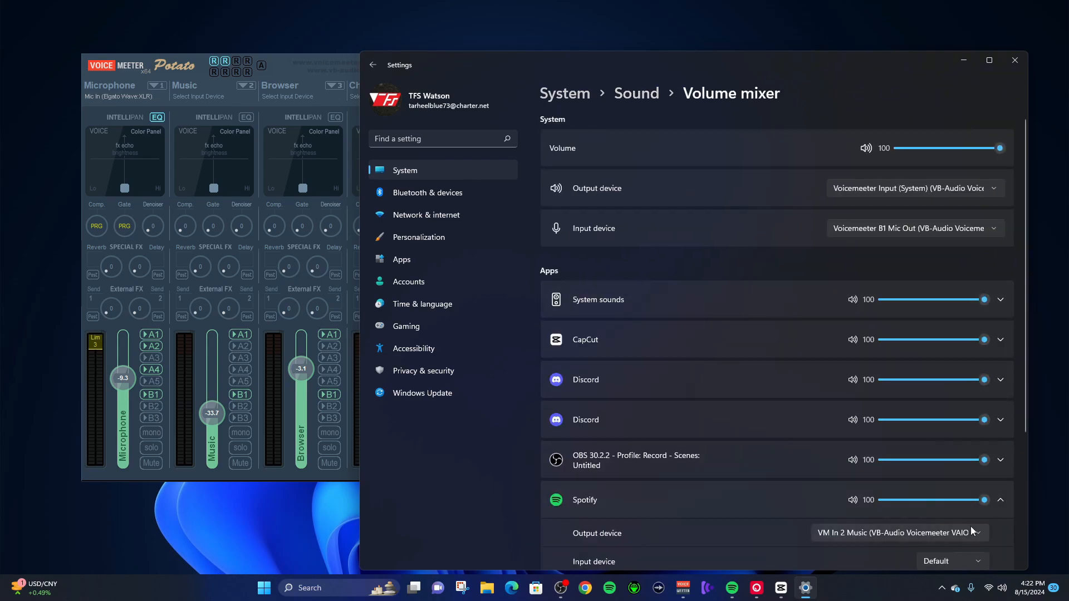
pyautogui.click(966, 533)
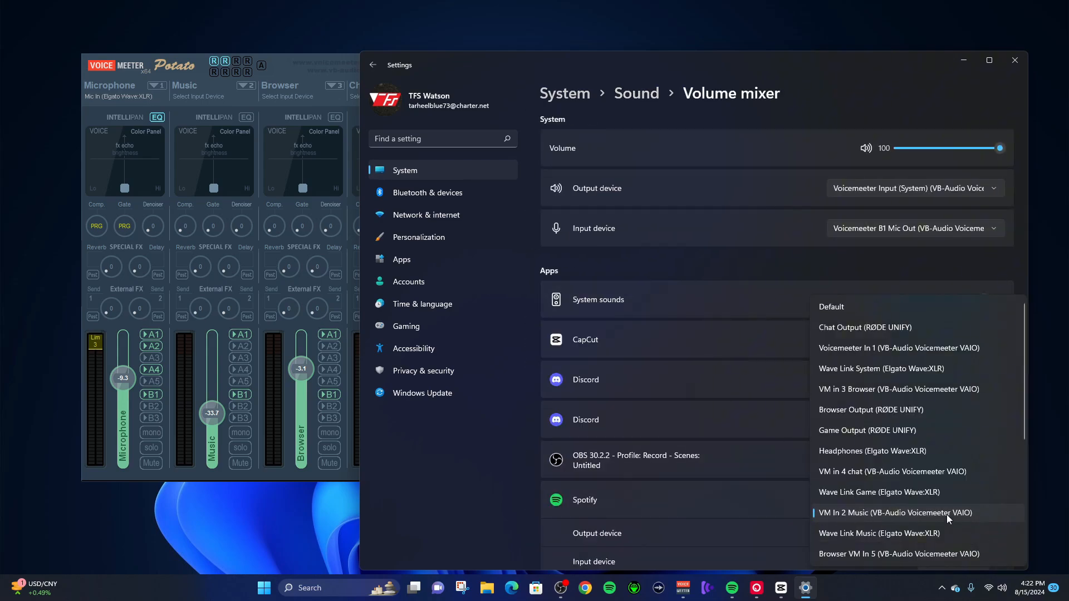
pyautogui.click(946, 513)
pyautogui.click(1012, 65)
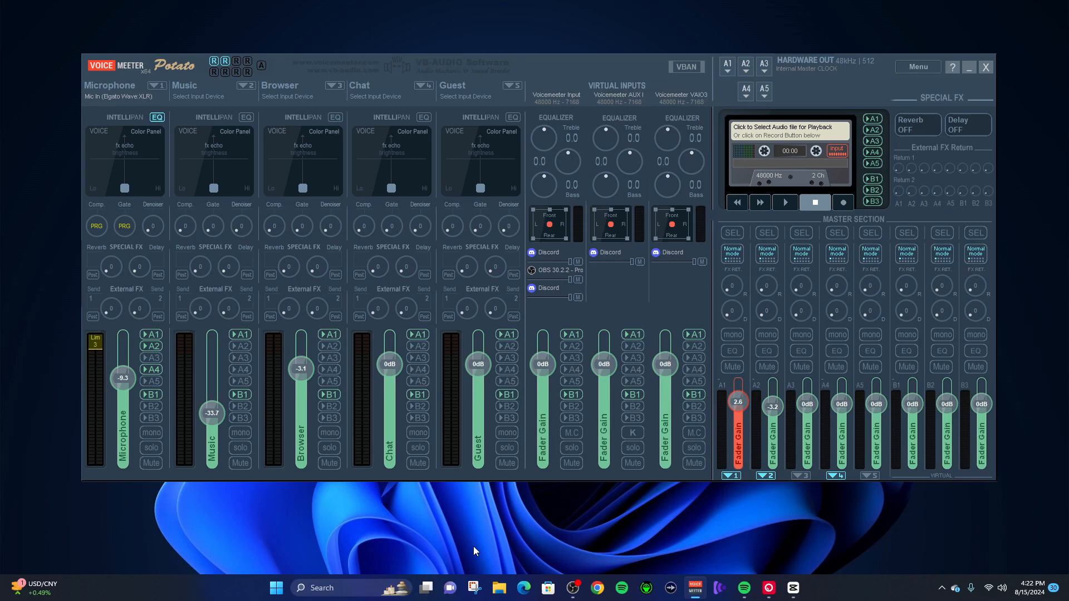
# - Raise the Music strip's fader gain to about -26 dB and turn on the strip's virtual input 2
pyautogui.click(623, 589)
pyautogui.click(624, 589)
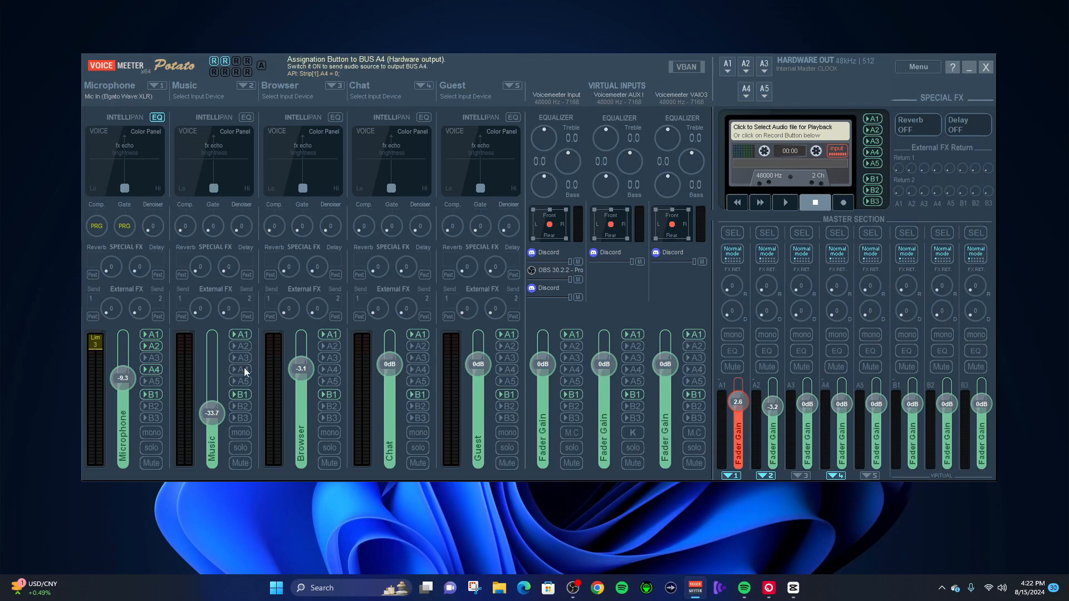
pyautogui.moveTo(205, 406); pyautogui.dragTo(204, 394)
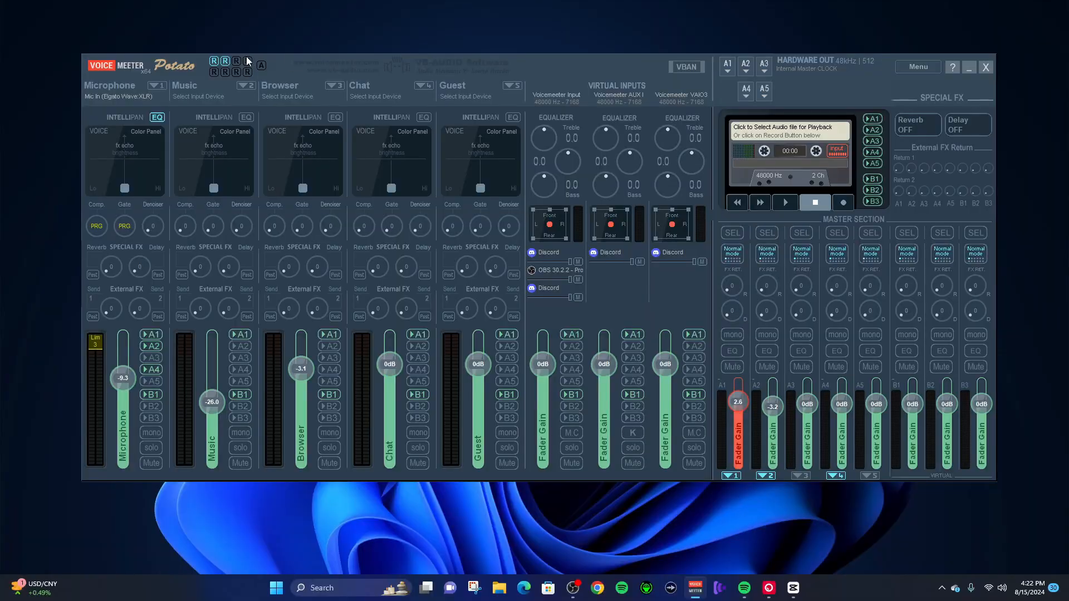
pyautogui.click(243, 84)
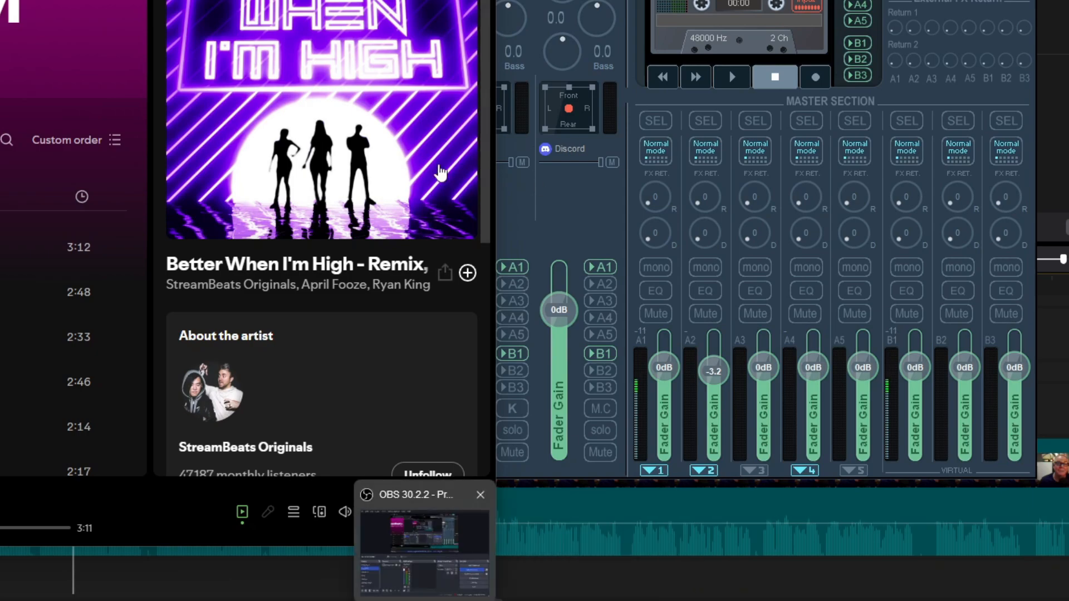
pyautogui.click(405, 1)
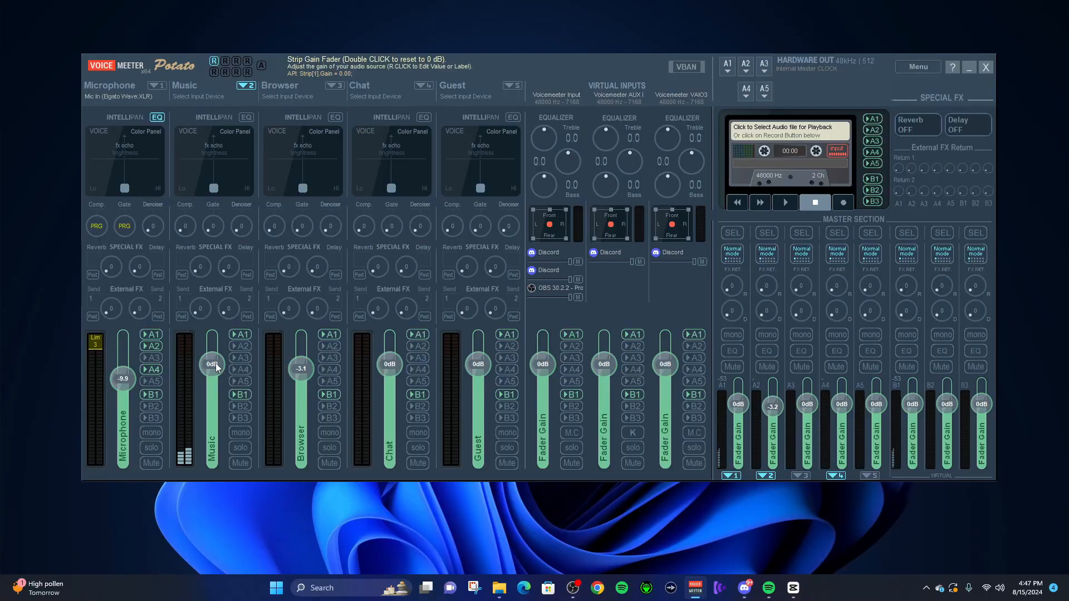
# - Lower the Music strip's fader to about -42 dB and reset it to 0 dB
pyautogui.moveTo(215, 362); pyautogui.dragTo(208, 404)
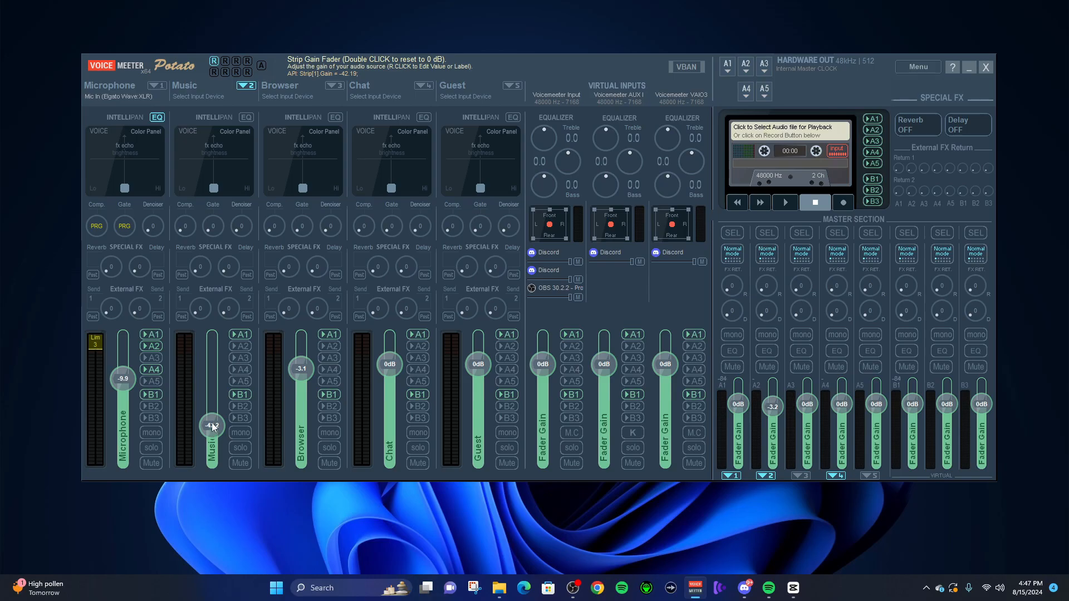
pyautogui.doubleClick(211, 424)
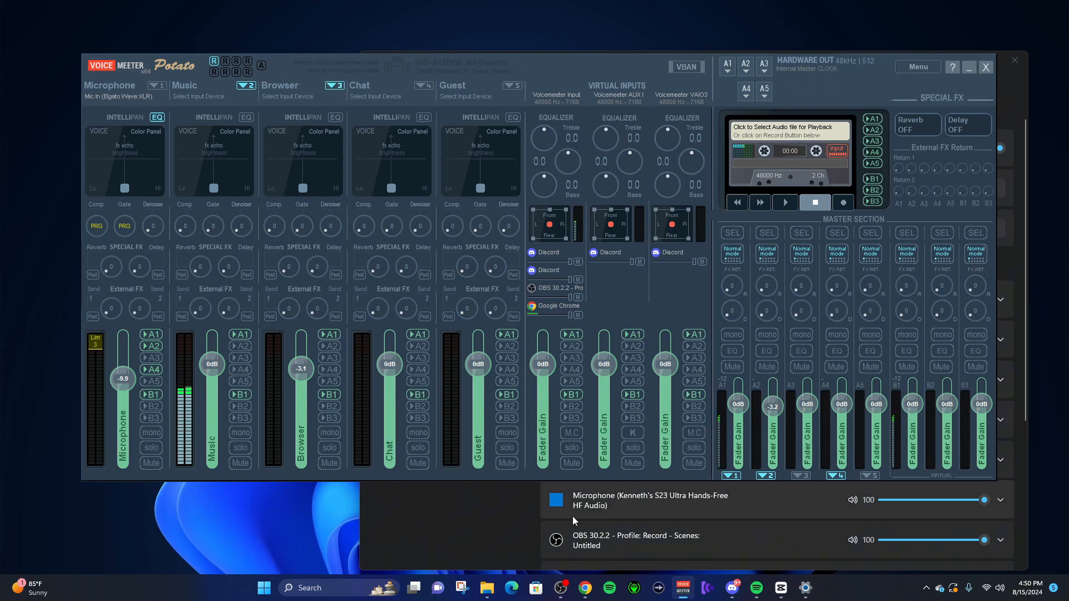
# - Set Google Chrome's output device to VM in 3 Browser (VB-Audio Voicemeeter VAIO) in the Windows volume mixer
pyautogui.click(444, 509)
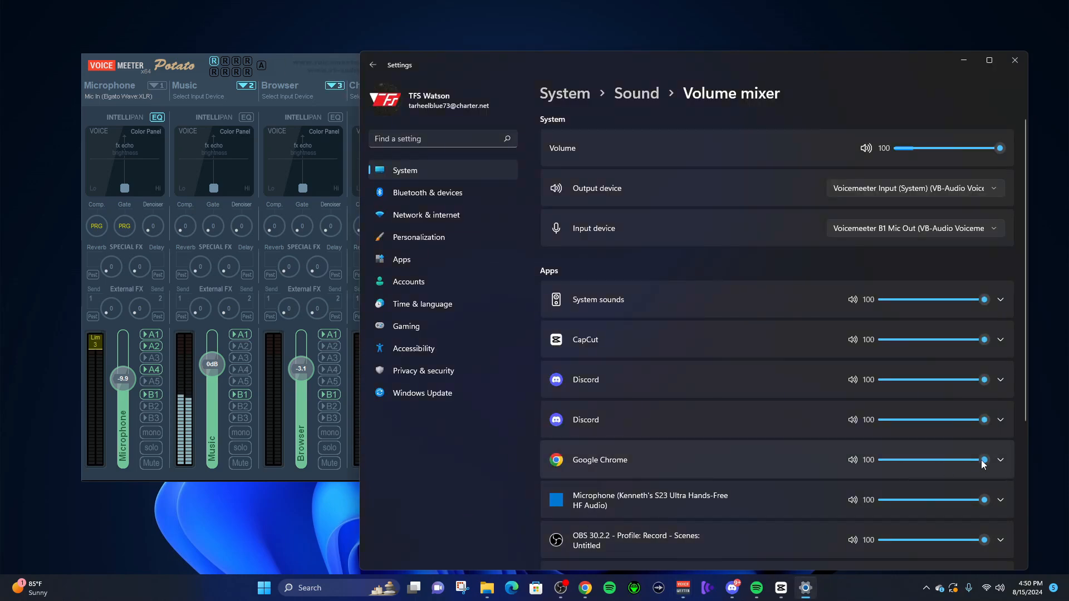
pyautogui.click(999, 460)
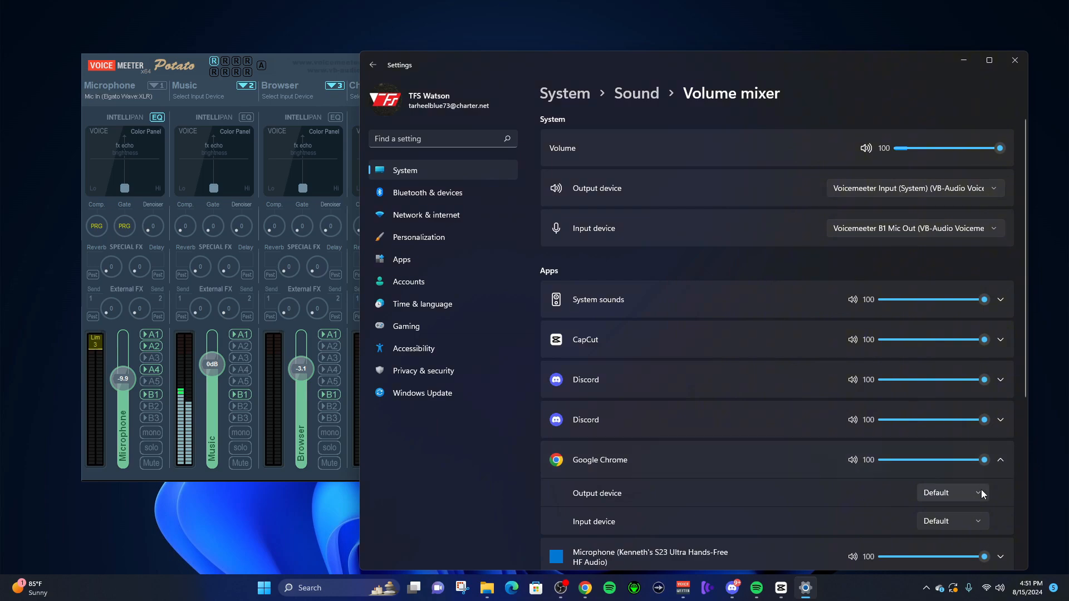
pyautogui.click(980, 491)
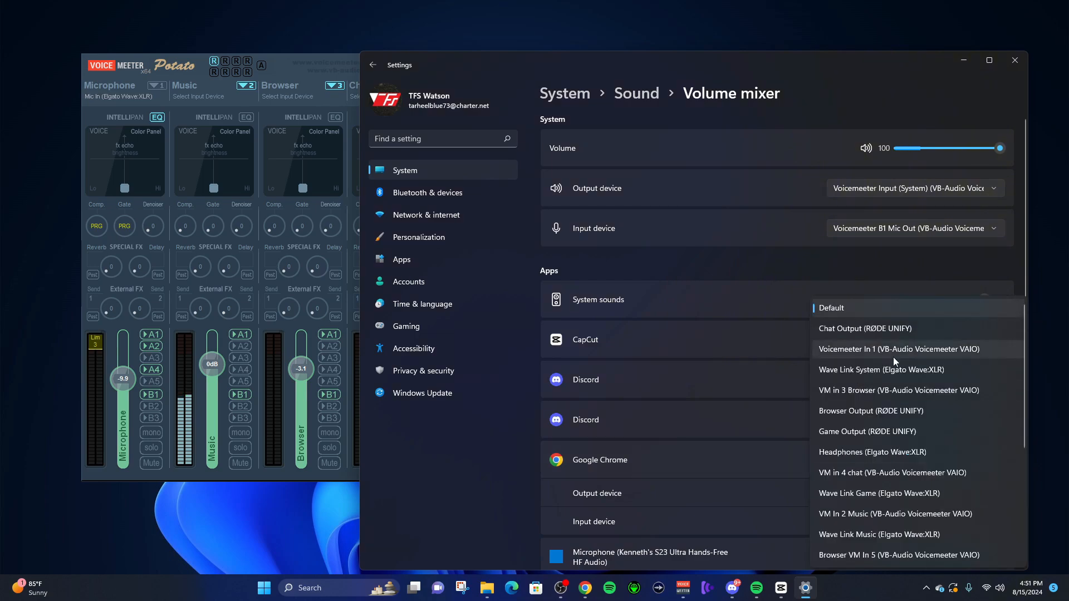
pyautogui.click(877, 394)
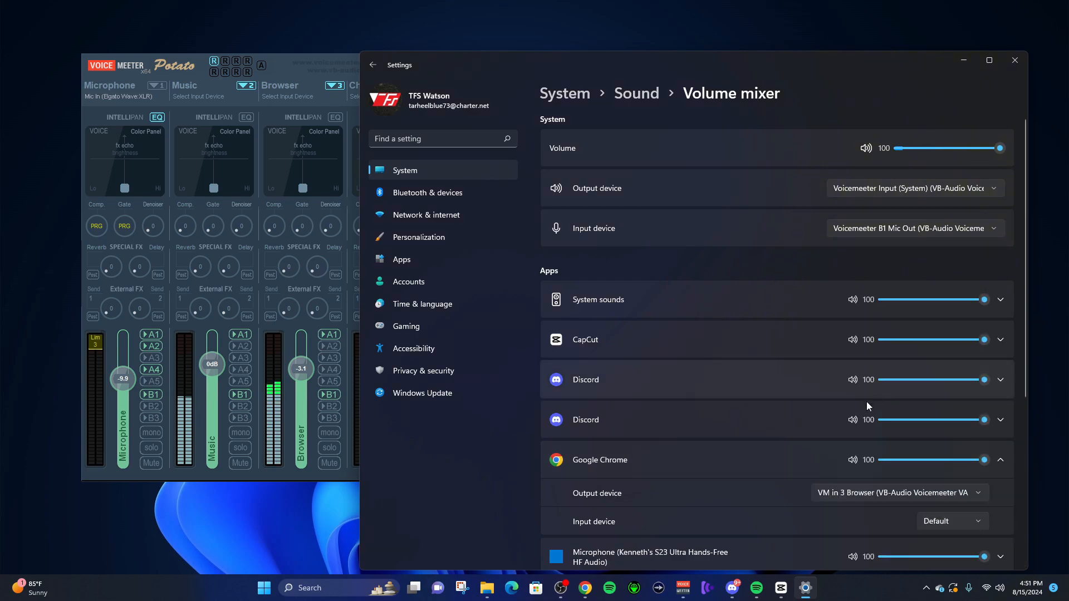
pyautogui.click(295, 366)
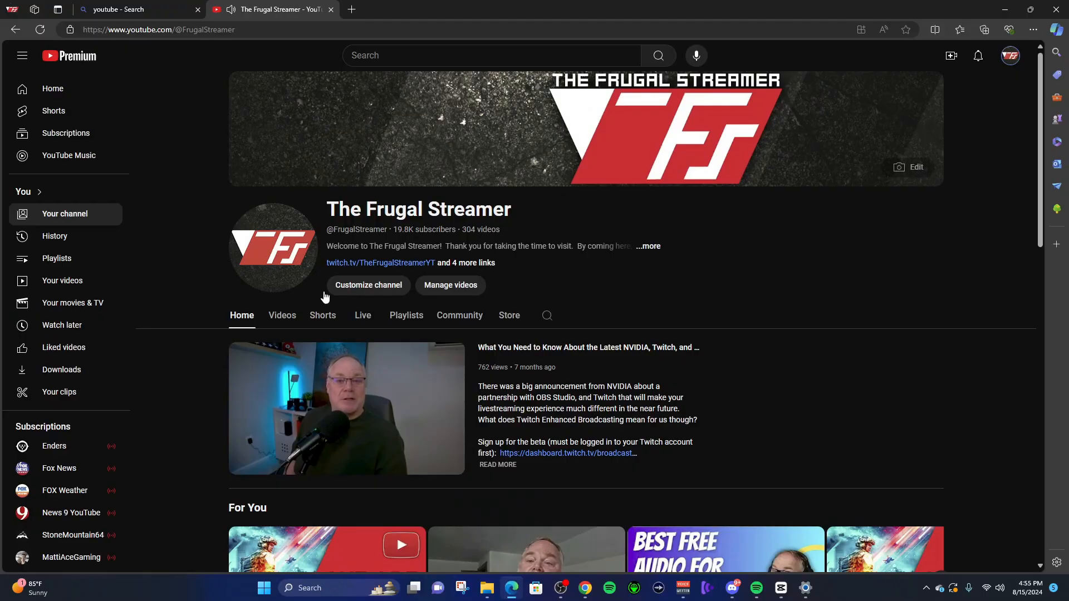
# - Minimize the browser and set Microsoft Edge's output device to VM in 3 Browser in the Windows volume mixer
pyautogui.click(1000, 9)
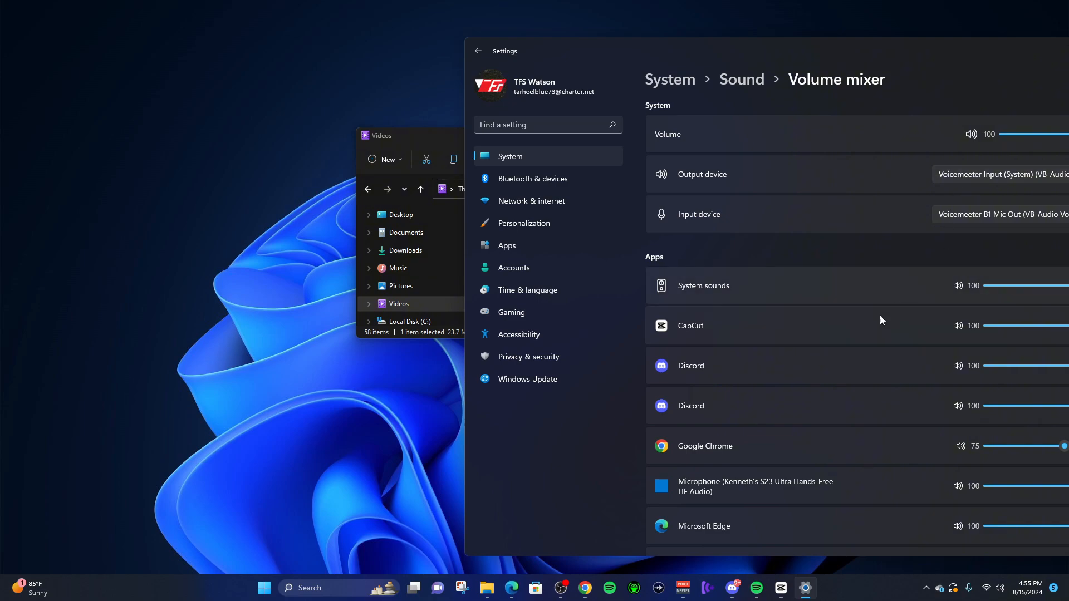
pyautogui.moveTo(858, 53); pyautogui.dragTo(732, 53)
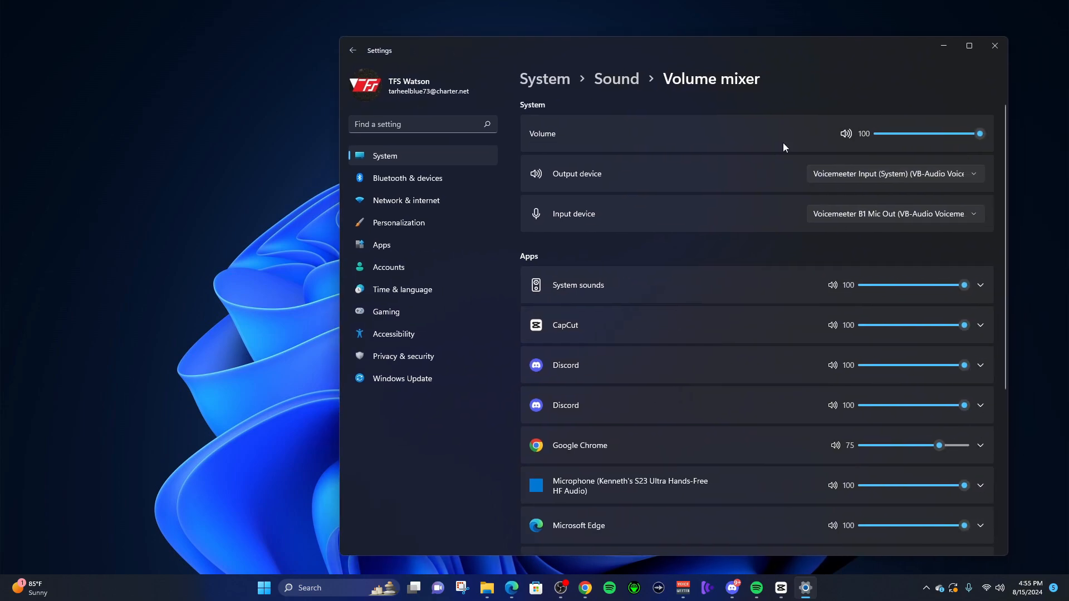
pyautogui.scroll(-3, 916, 359)
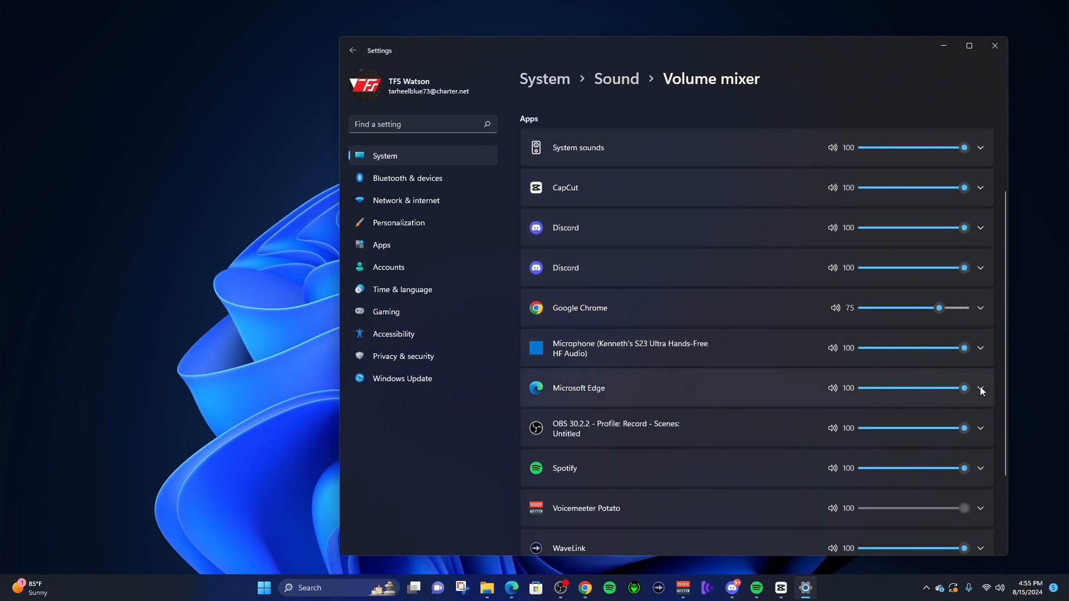
pyautogui.click(980, 387)
pyautogui.click(957, 421)
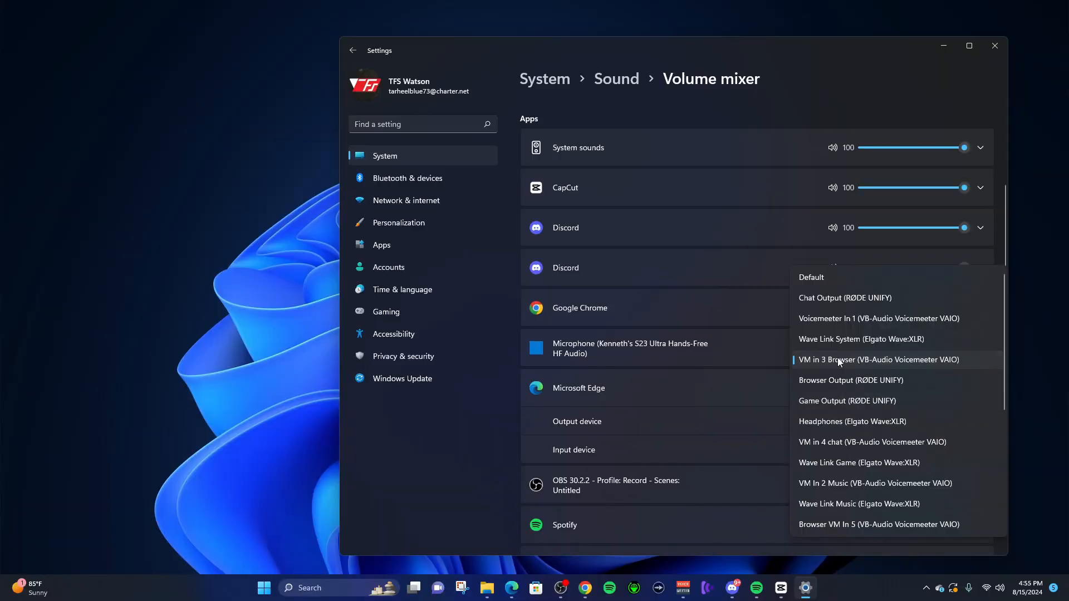
pyautogui.click(839, 361)
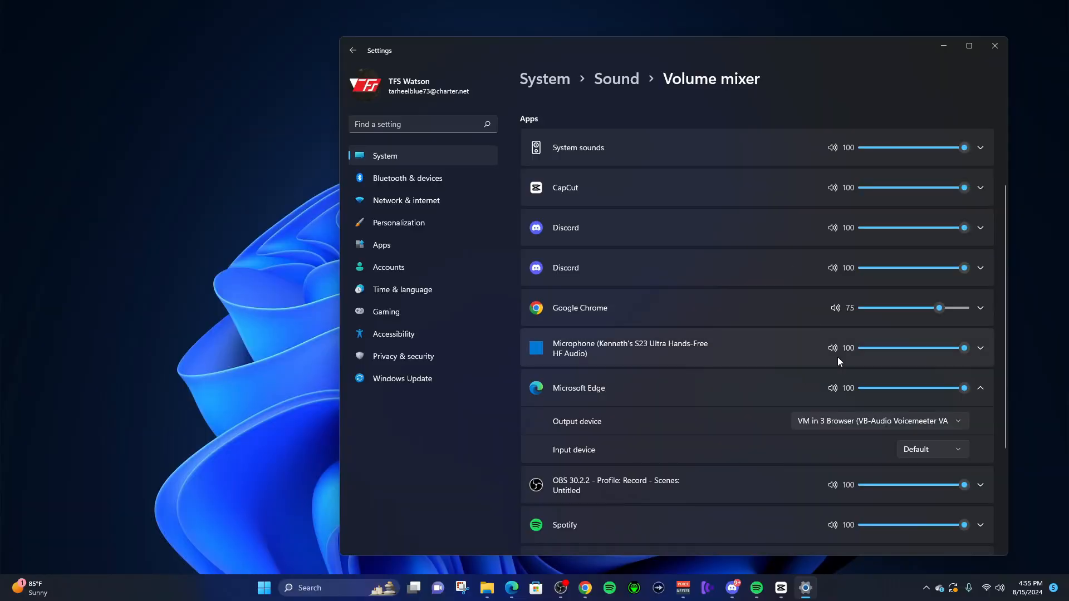
# - Minimize the sound settings, switch to Voicemeeter Potato and move its window so the whole mixer fits on screen
pyautogui.click(943, 46)
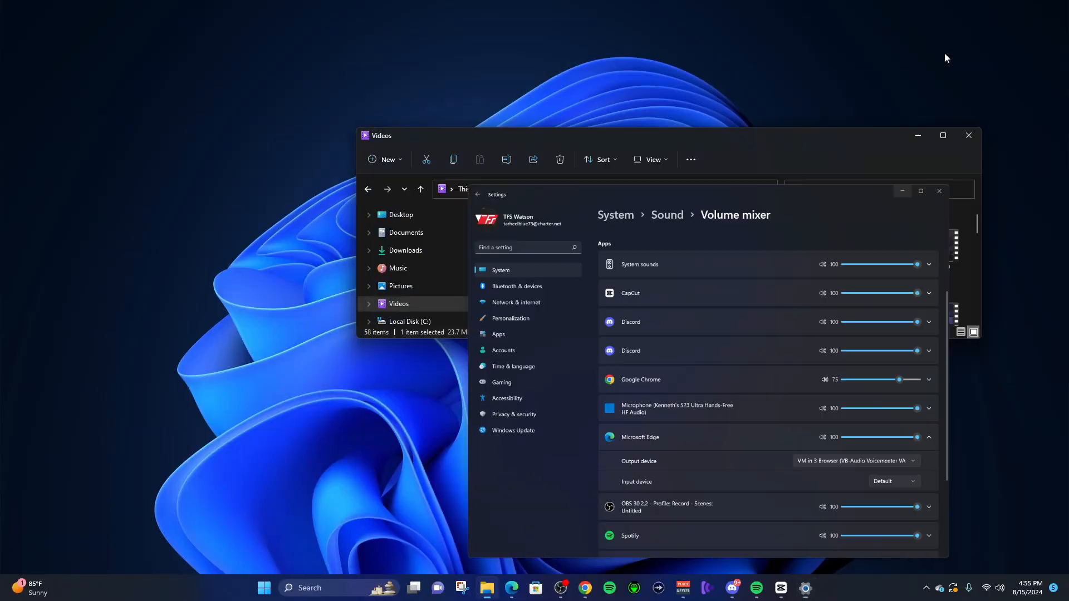
pyautogui.click(683, 589)
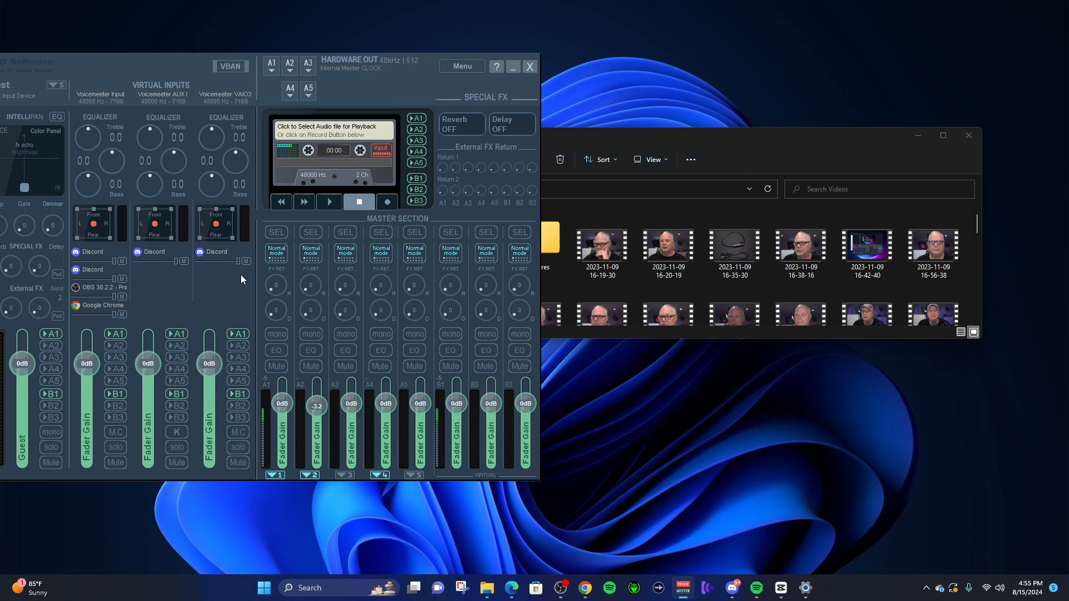
pyautogui.moveTo(215, 64); pyautogui.dragTo(674, 59)
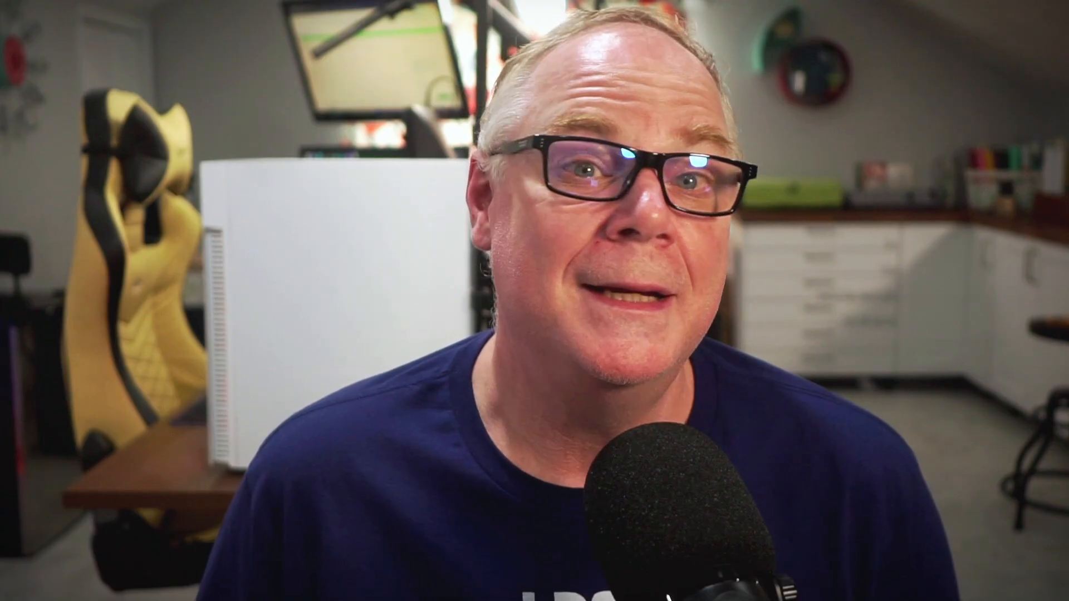